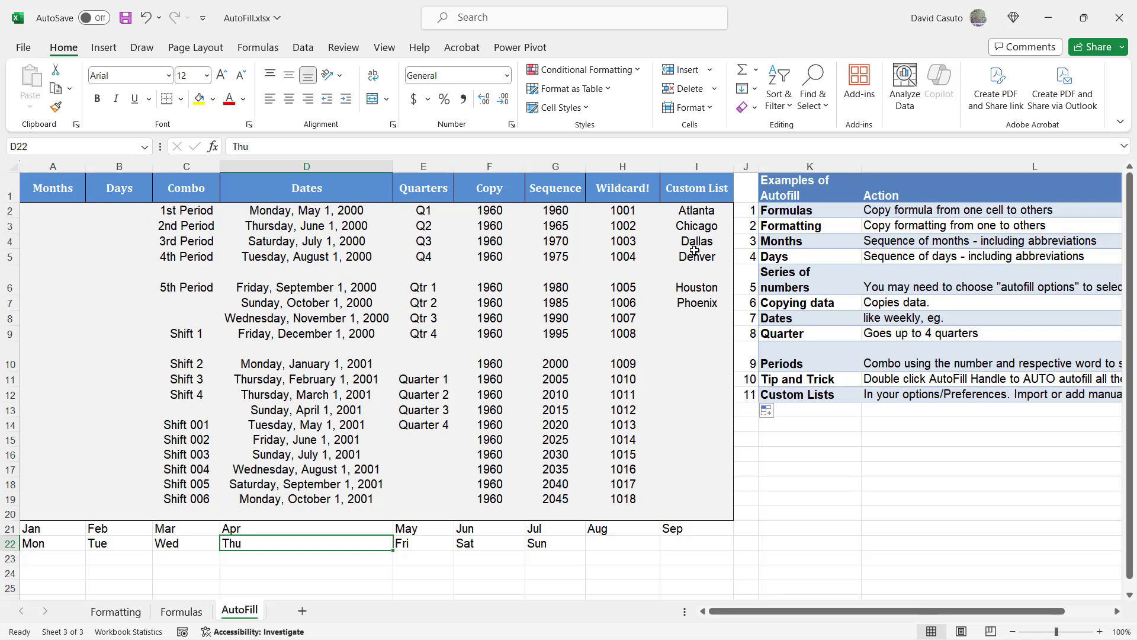
- Review the city names Atlanta through Phoenix, then open Excel Options on the Advanced page
left_click_drag(692, 214, 700, 297)
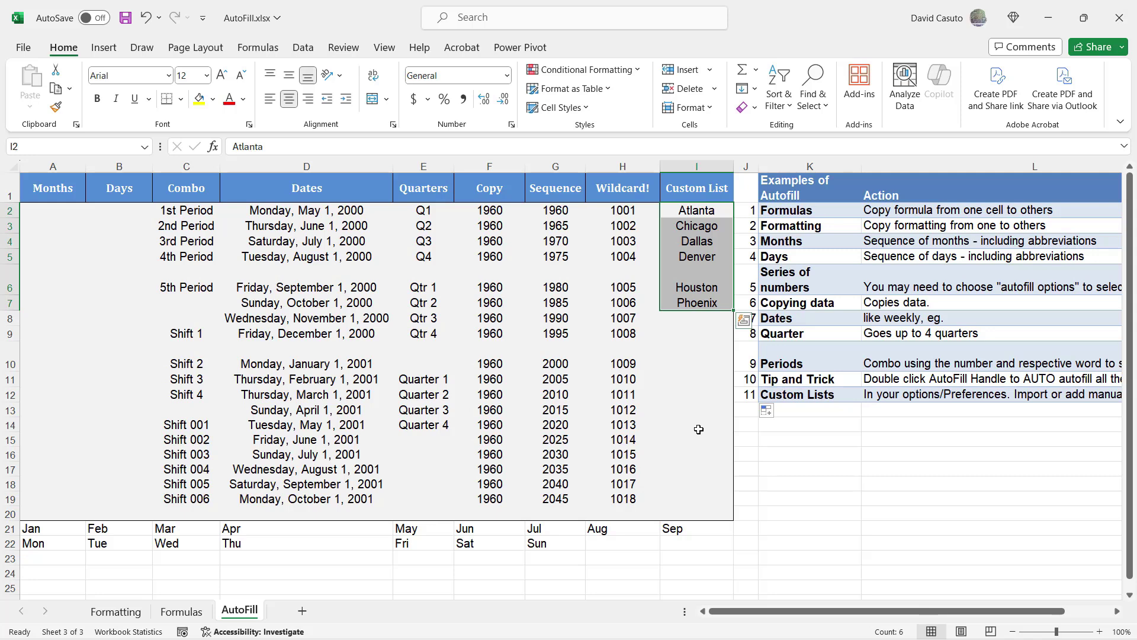
left_click(693, 437)
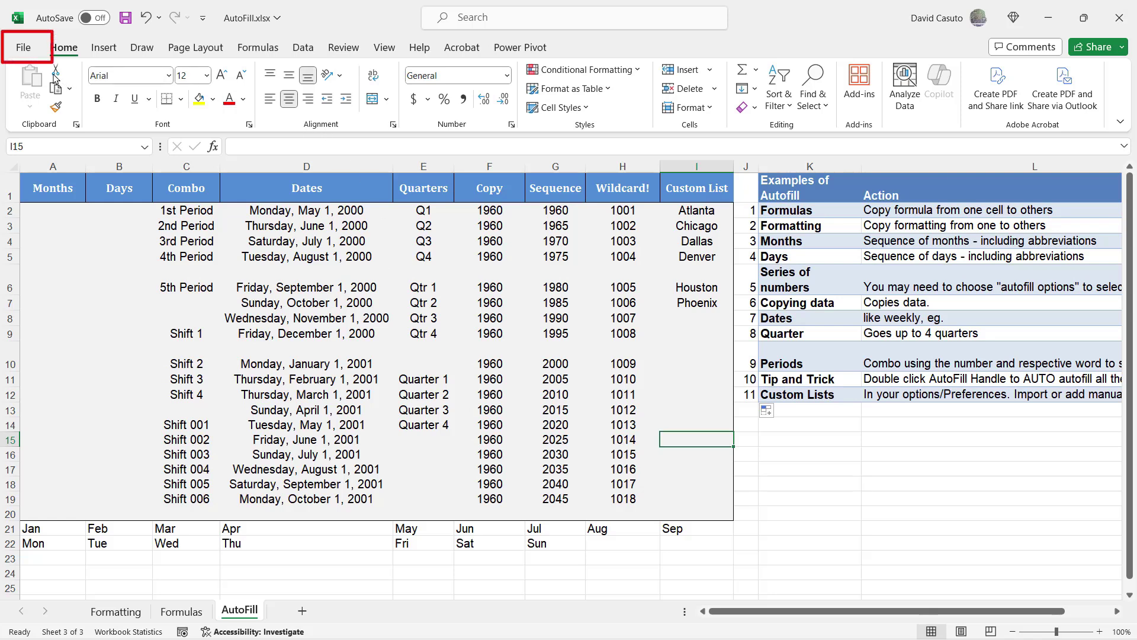
left_click(23, 47)
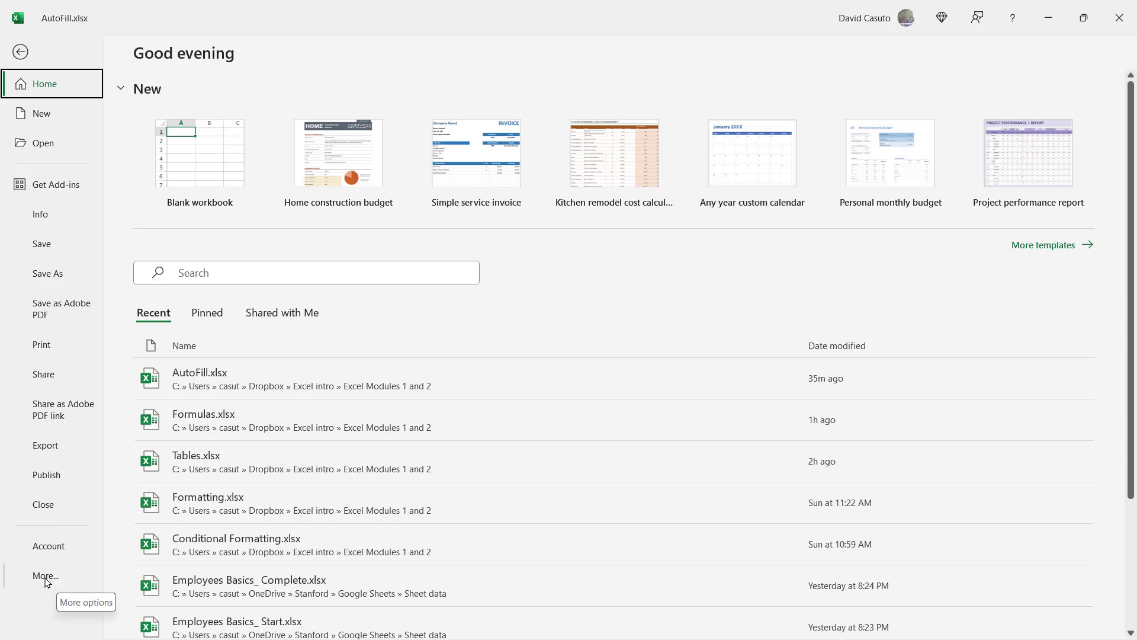
left_click(47, 578)
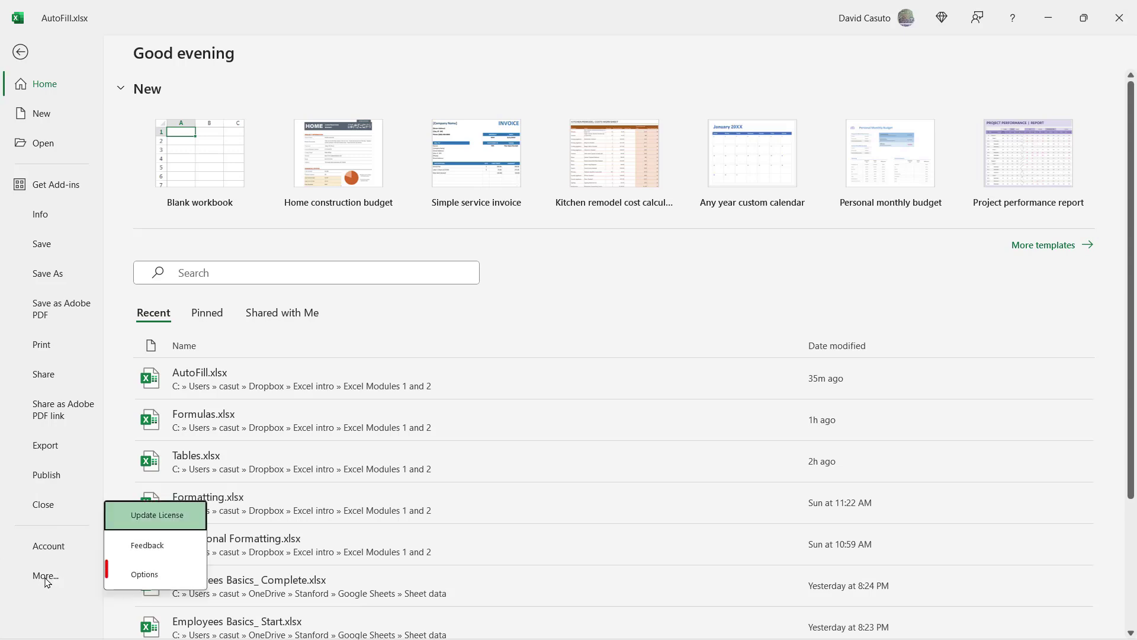
left_click(134, 580)
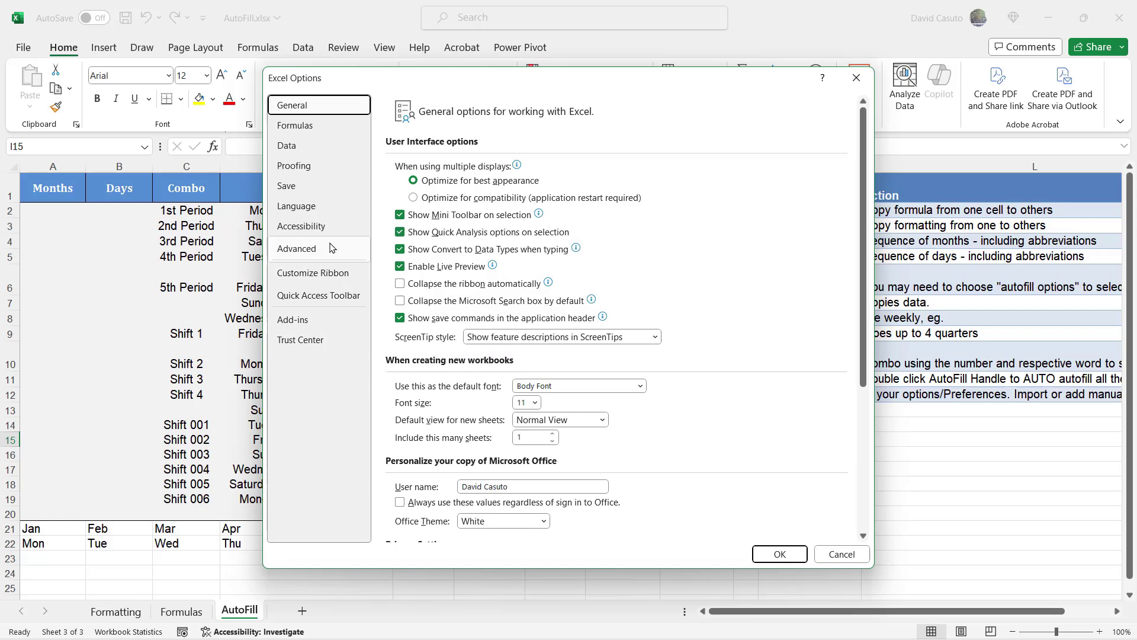
left_click_drag(268, 237, 328, 259)
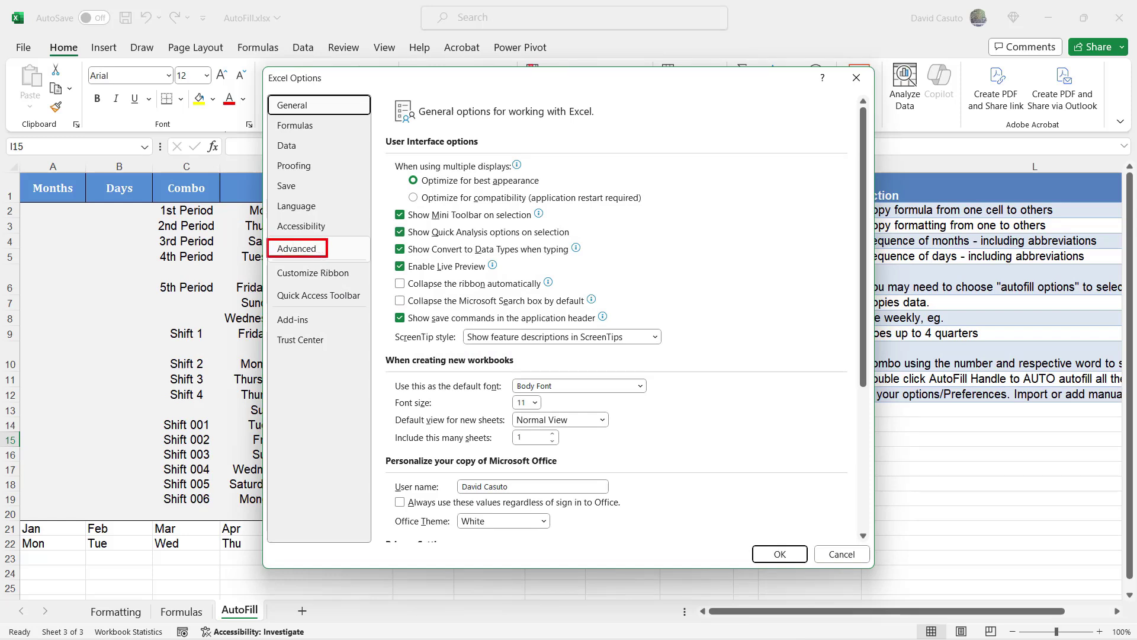
left_click(323, 258)
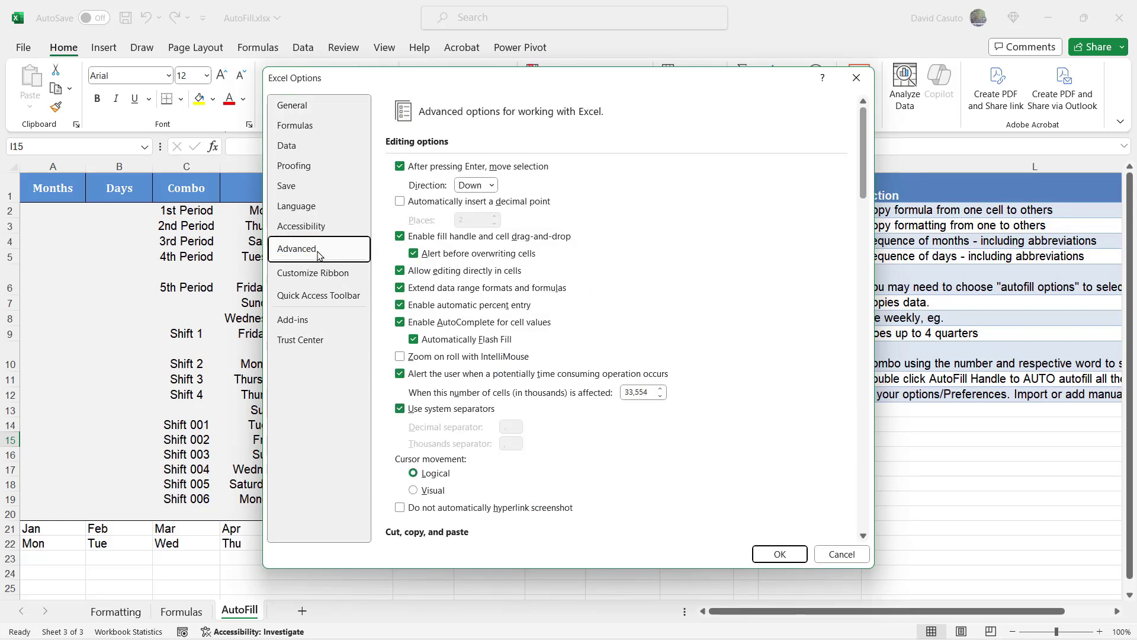
- Scroll Advanced settings to the custom lists option and move the Options window aside
left_click_drag(855, 156, 844, 394)
scroll(770, 409, "down", 8)
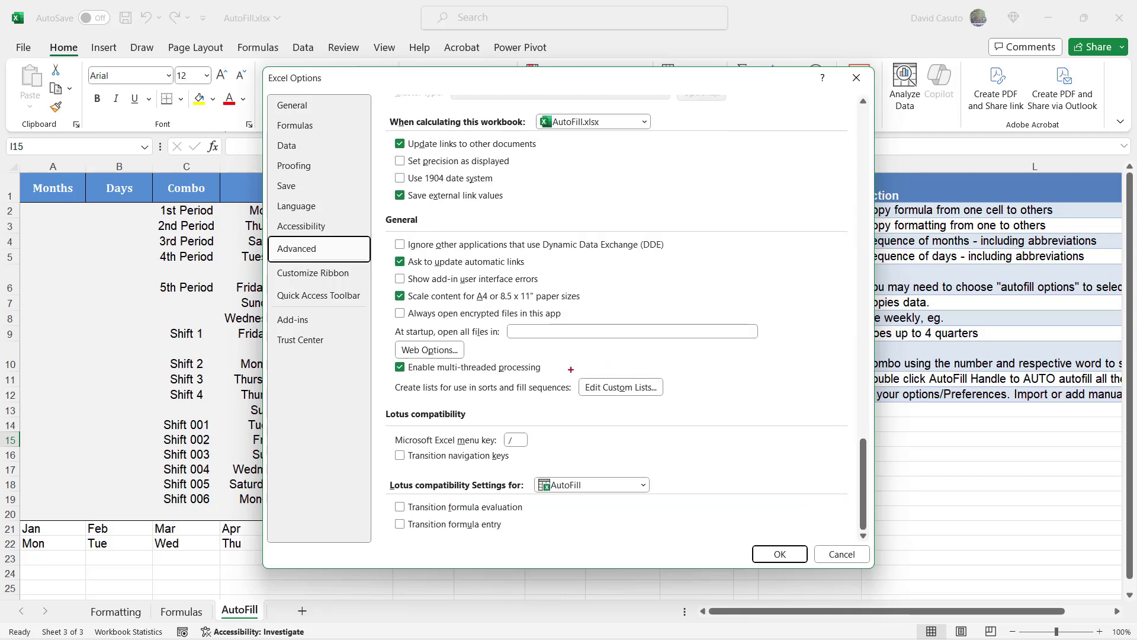
left_click_drag(570, 370, 683, 403)
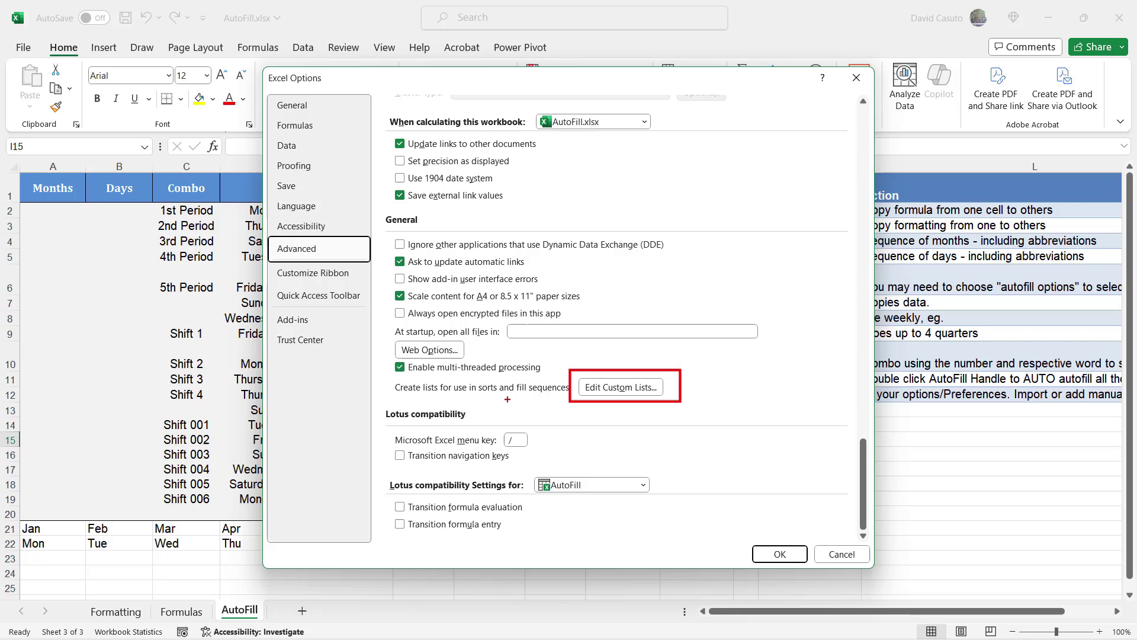
left_click_drag(398, 399, 566, 398)
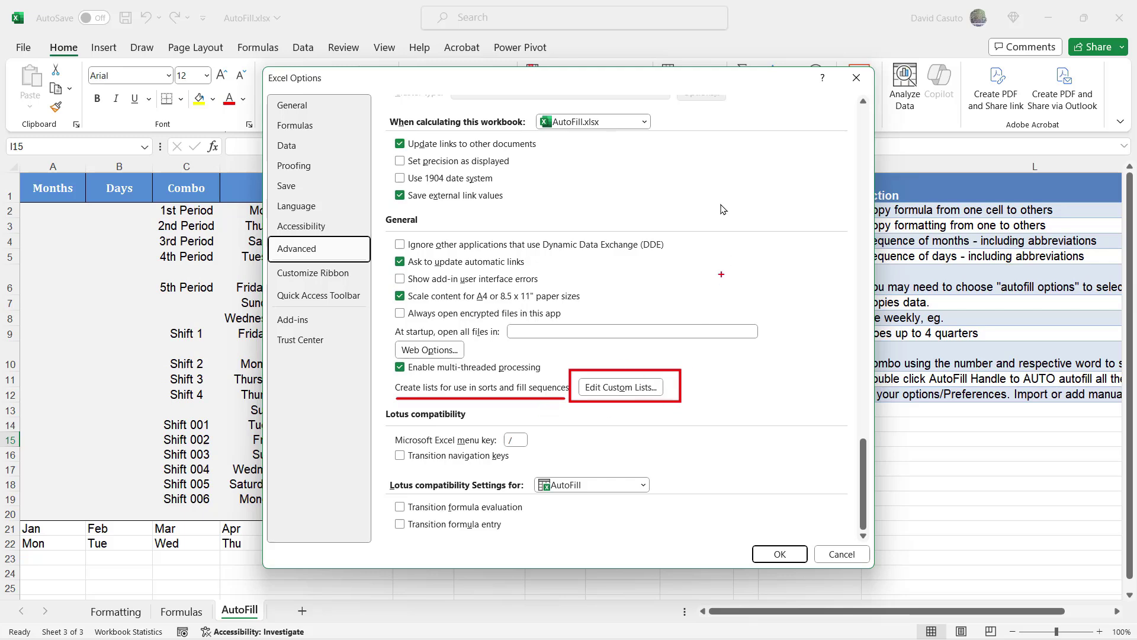
key("Escape")
mouse_move(730, 85)
left_mouse_down()
mouse_move(454, 86)
mouse_move(675, 87)
mouse_move(624, 124)
mouse_move(650, 57)
left_mouse_up()
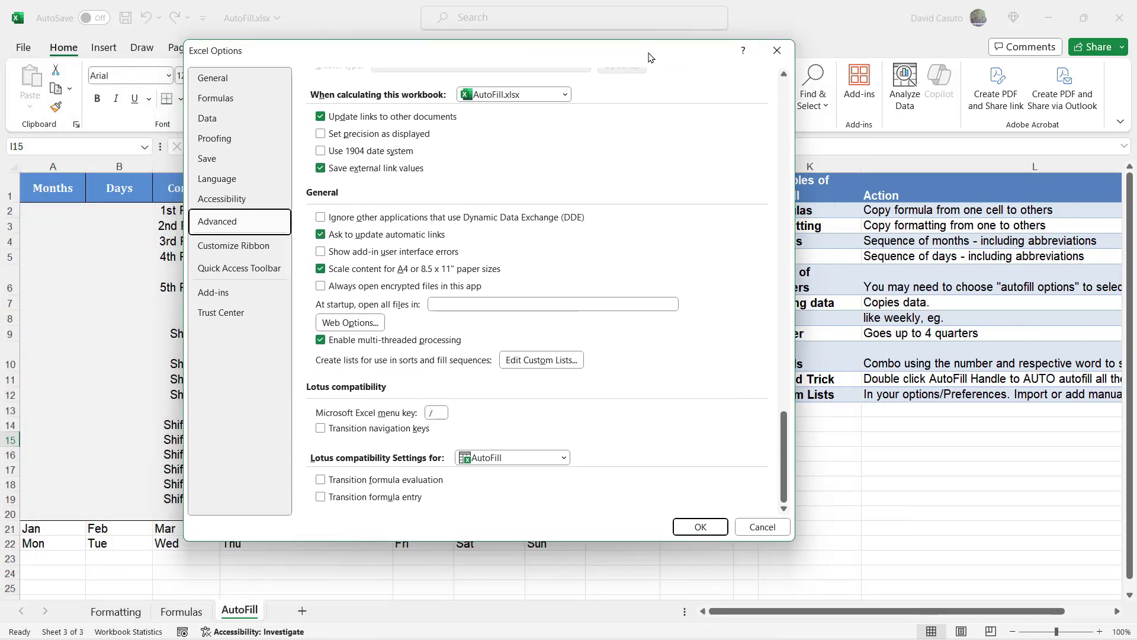
- Import cells I2:I7 (Atlanta through Phoenix) as a custom list and close Options
left_click(533, 367)
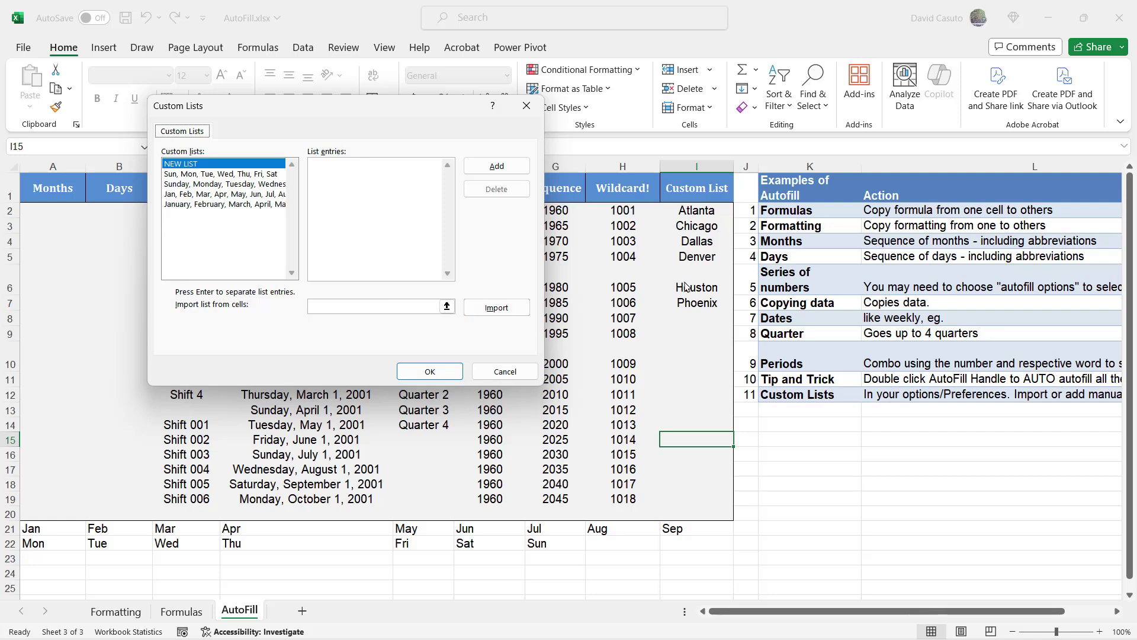
left_click(320, 306)
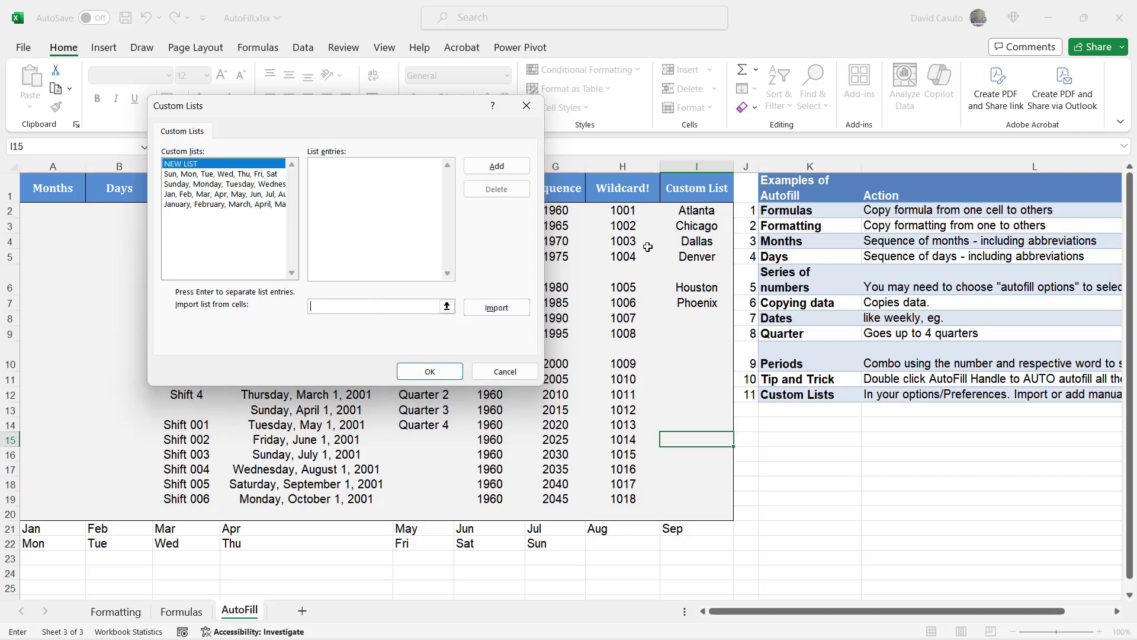
left_click_drag(694, 211, 694, 298)
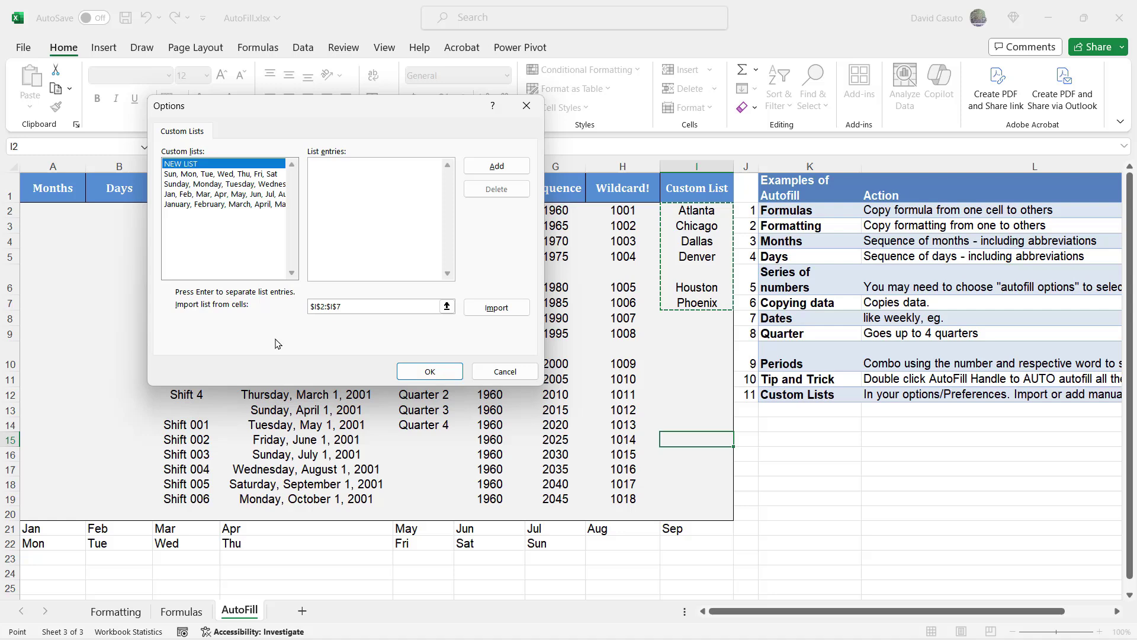
left_click(495, 308)
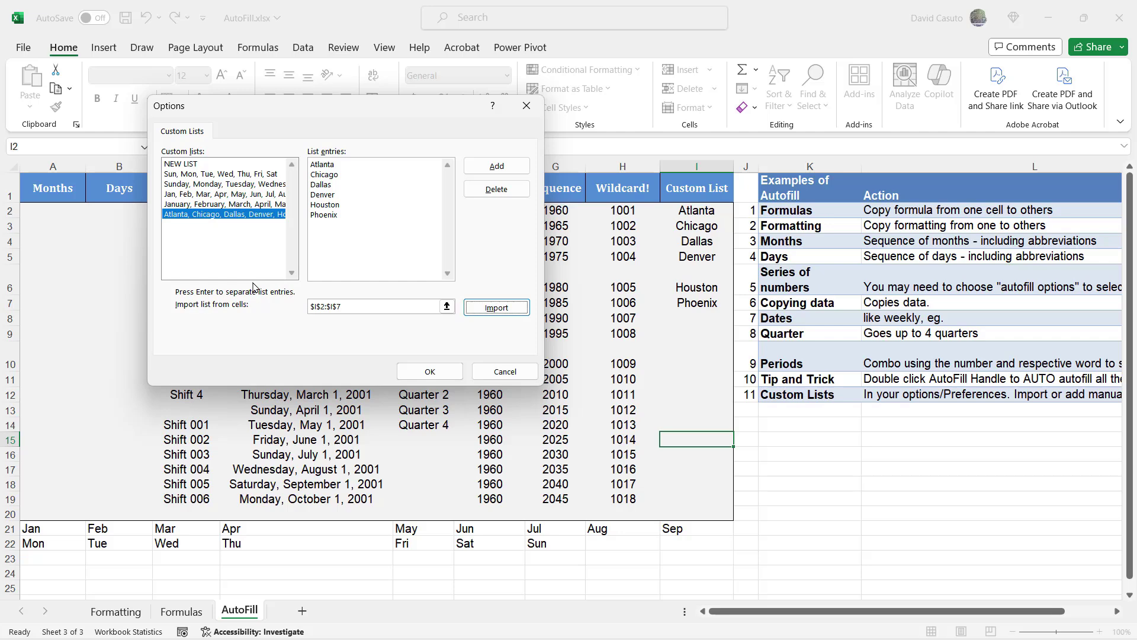
left_click(431, 372)
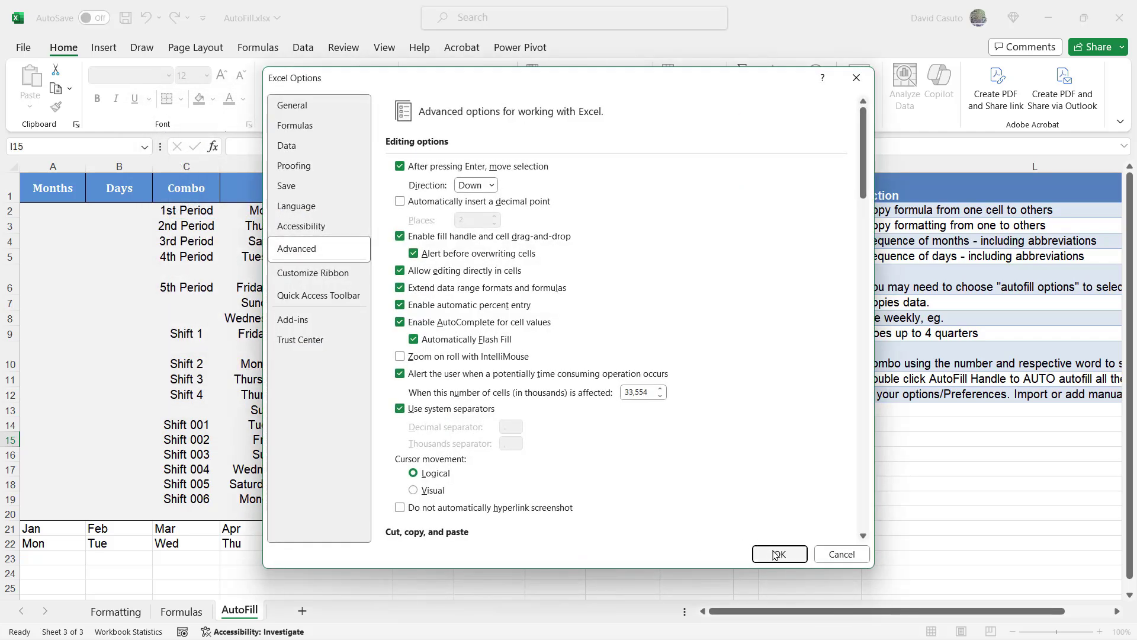
left_click(775, 555)
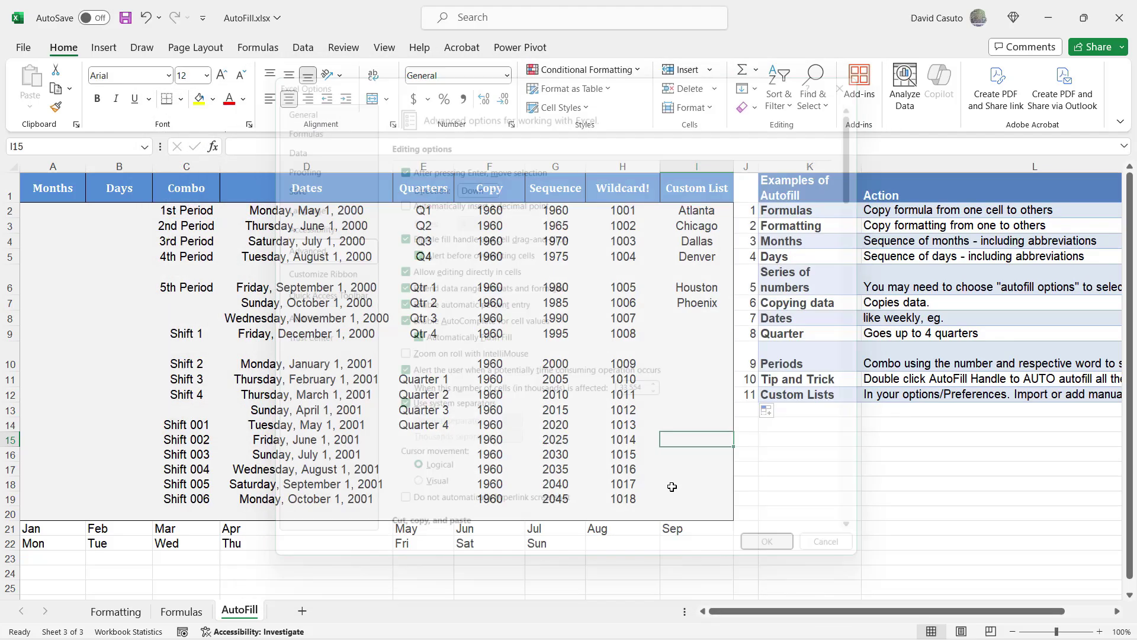
- On a new sheet, enter Dallas in A1 and autofill the city list down to A6
left_click(302, 610)
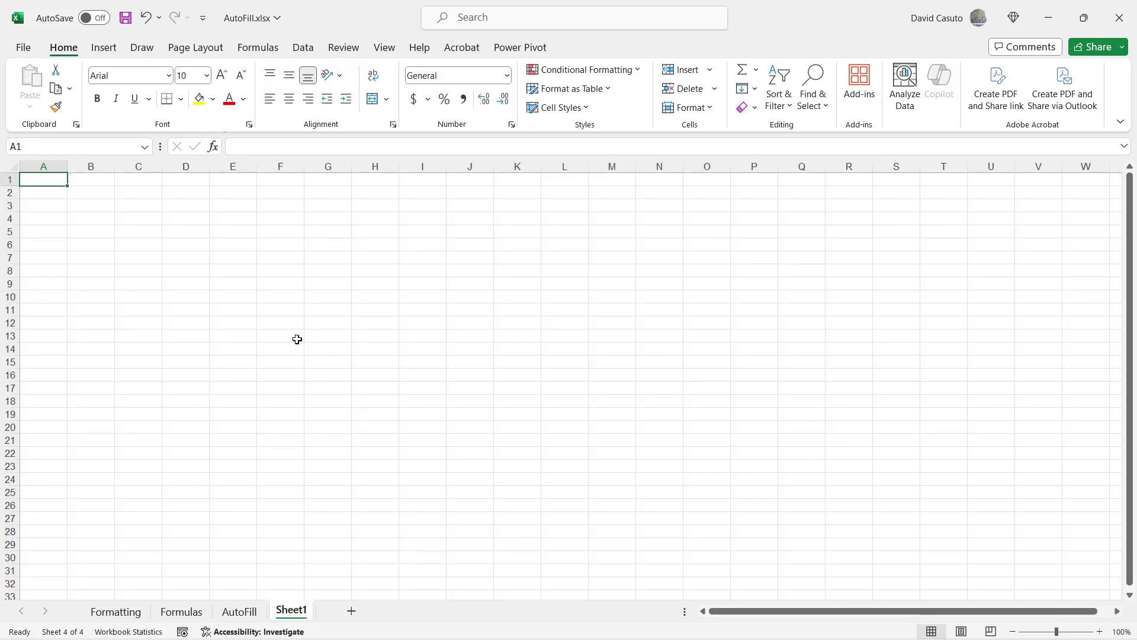
type("Dallas")
key("Return")
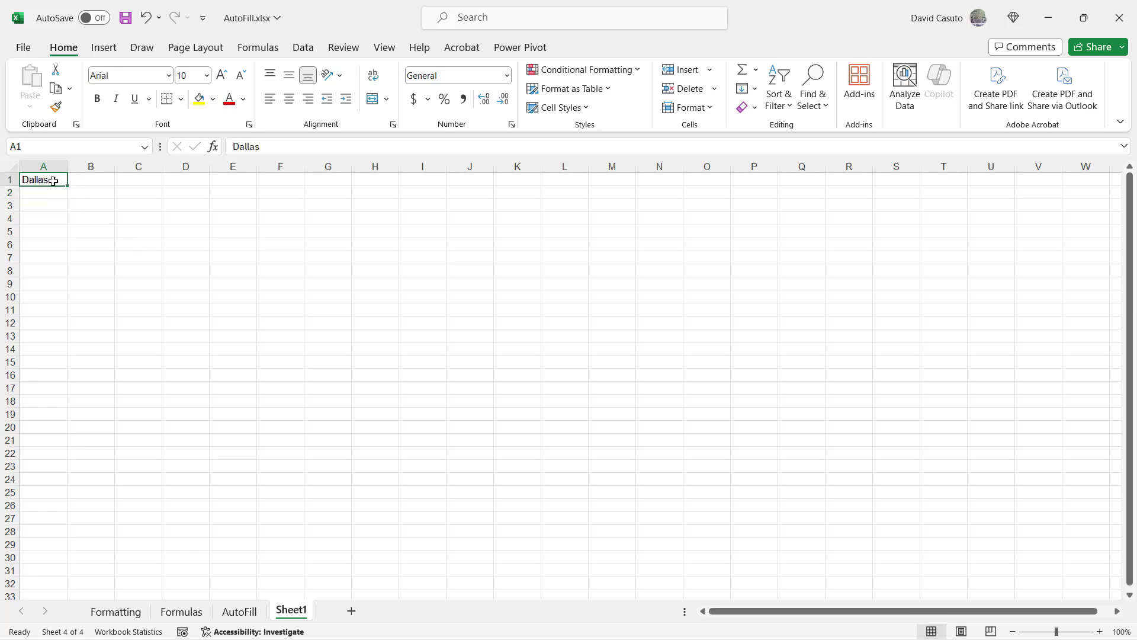
left_click_drag(66, 185, 66, 255)
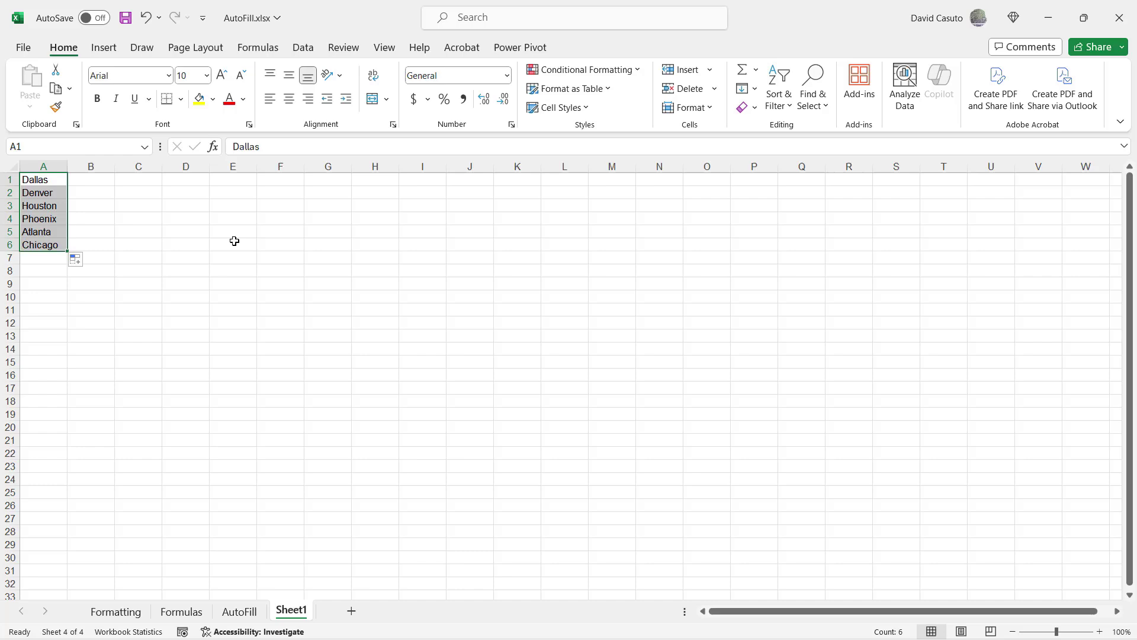
- Open the Custom Lists editor from Excel Options' Advanced page and move it off column A
left_click(230, 192)
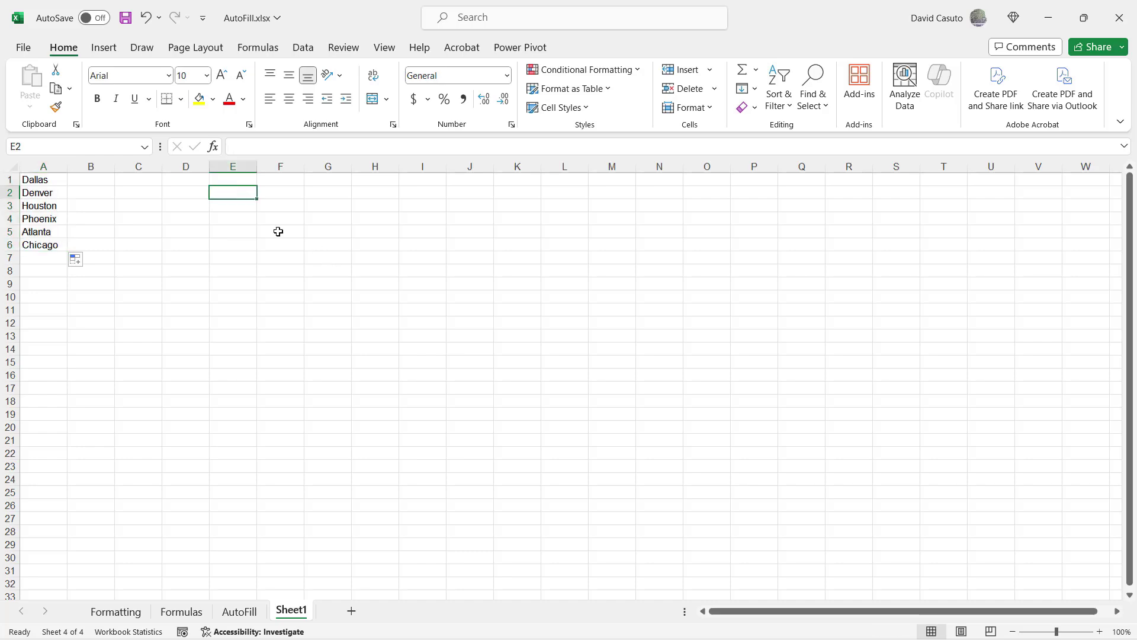
left_click(23, 47)
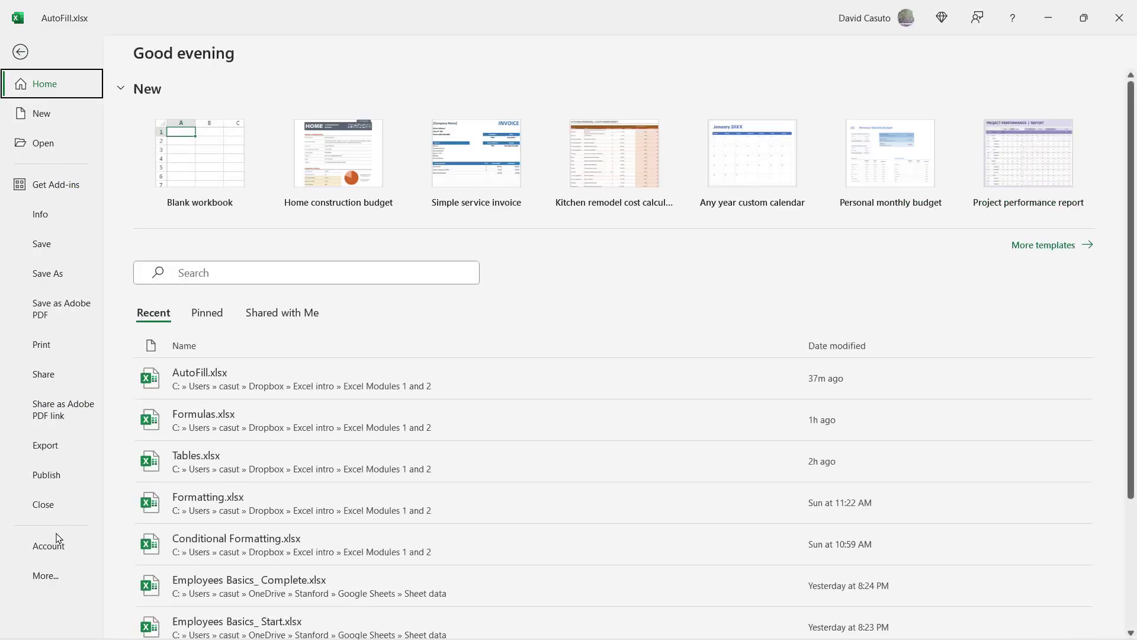
left_click(60, 576)
left_click(142, 584)
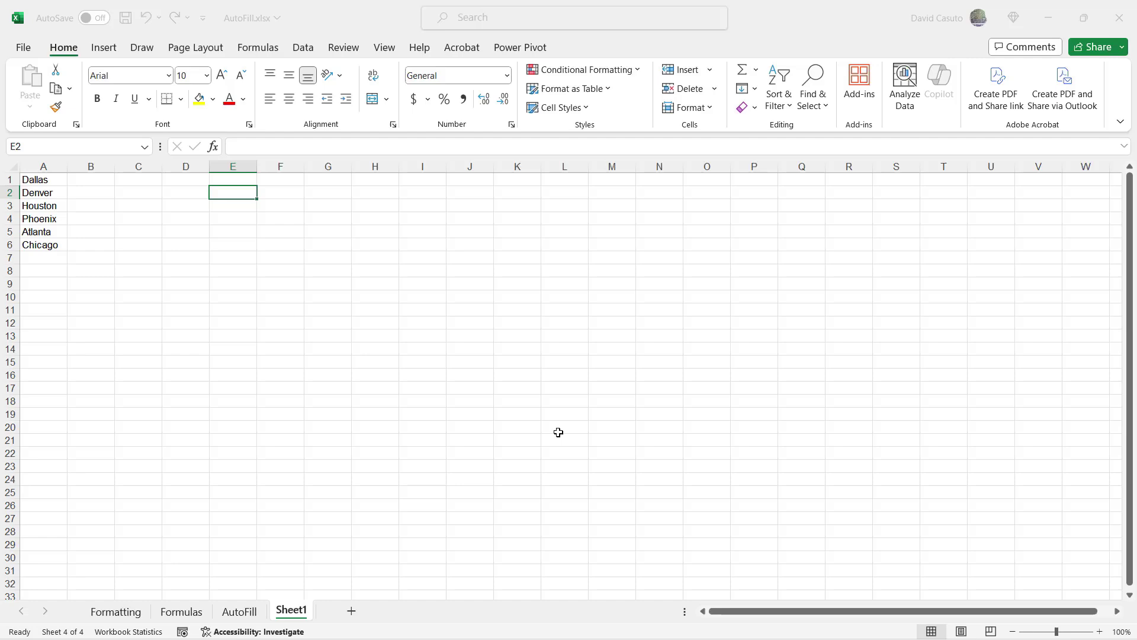
left_click(294, 252)
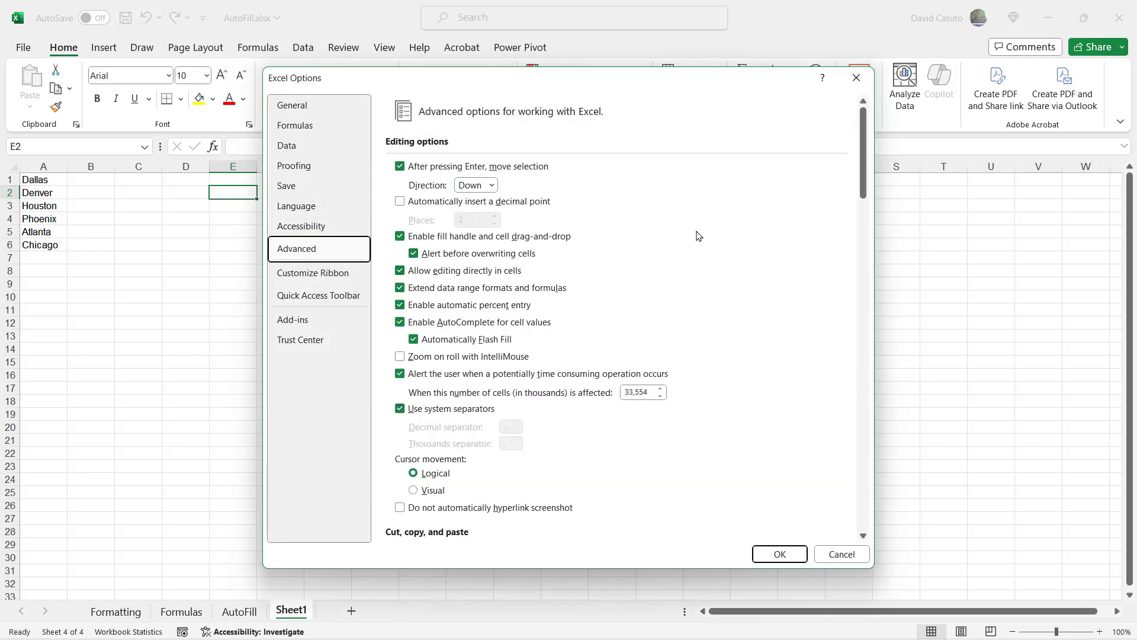
left_click_drag(864, 152, 866, 484)
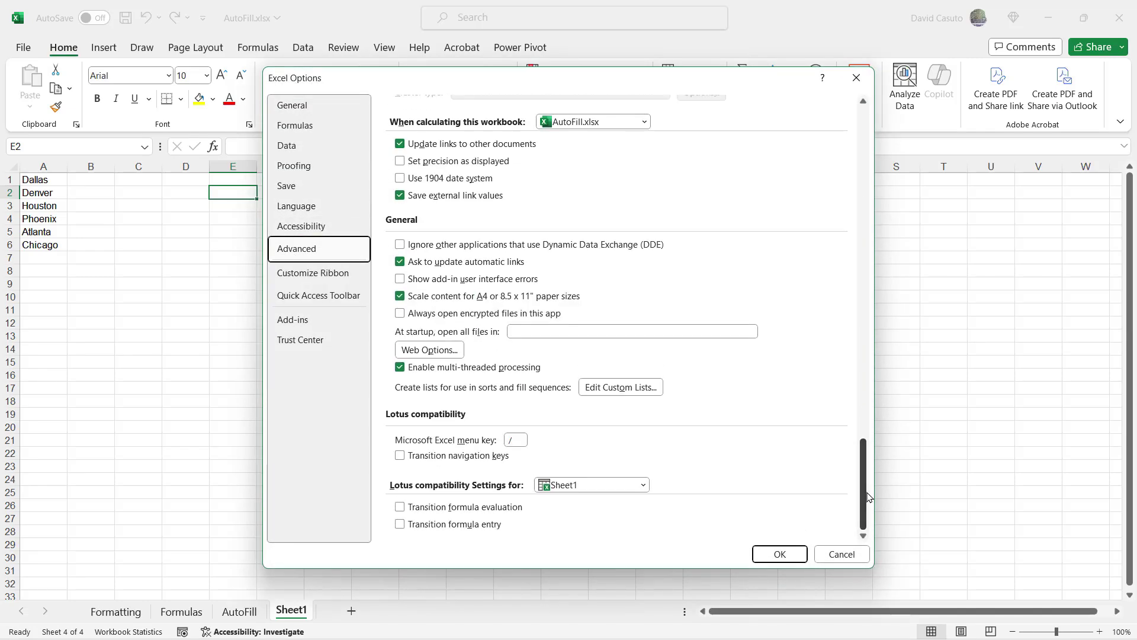
left_click(609, 388)
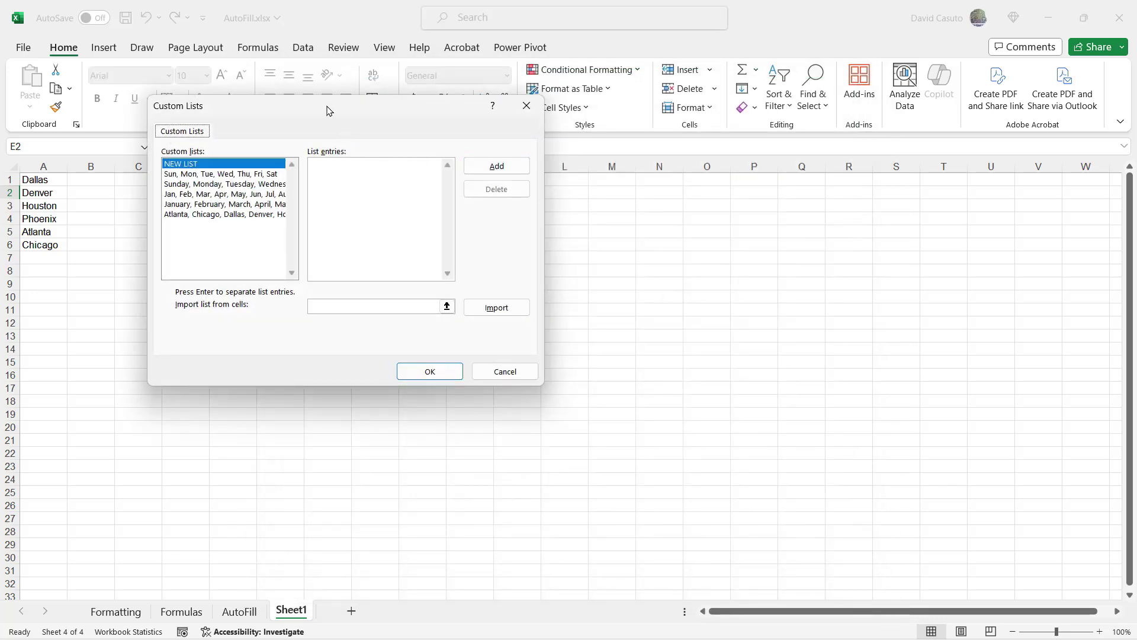
left_click_drag(325, 109, 545, 108)
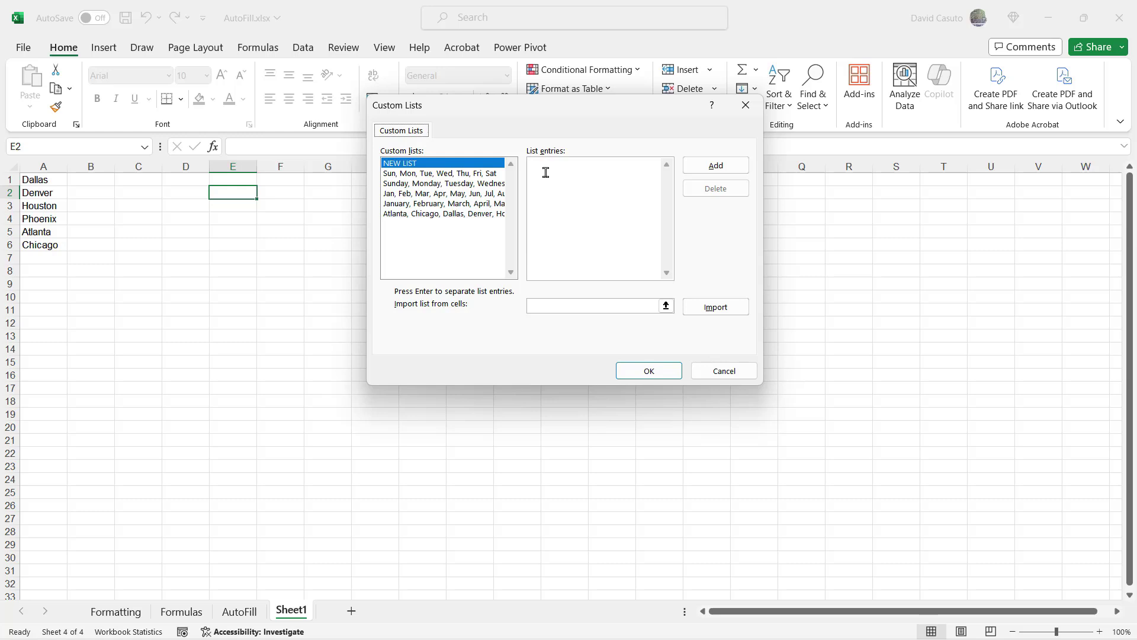
- Add the list San Francisco, Berkeley, San Mateo, Daly City, Marin, Oakland and confirm
mouse_move(520, 140)
left_mouse_down()
mouse_move(622, 247)
mouse_move(681, 287)
left_mouse_up()
mouse_move(540, 172)
left_mouse_down()
mouse_move(574, 172)
mouse_move(564, 184)
mouse_move(577, 199)
left_mouse_up()
left_click_drag(542, 208, 572, 221)
key("Escape")
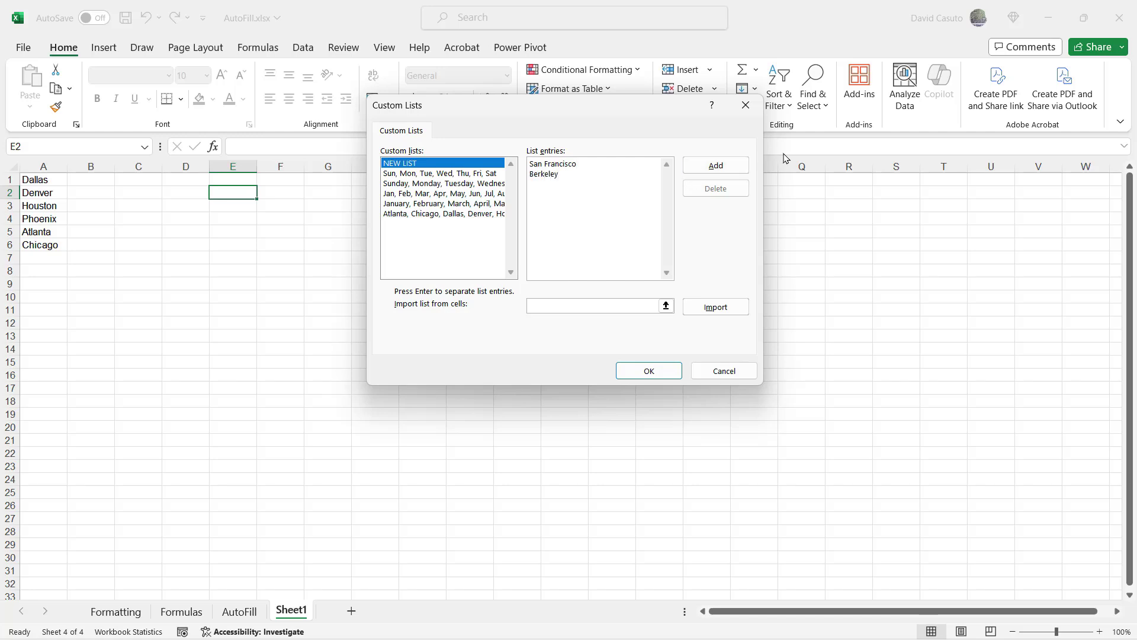
type("San Mateo")
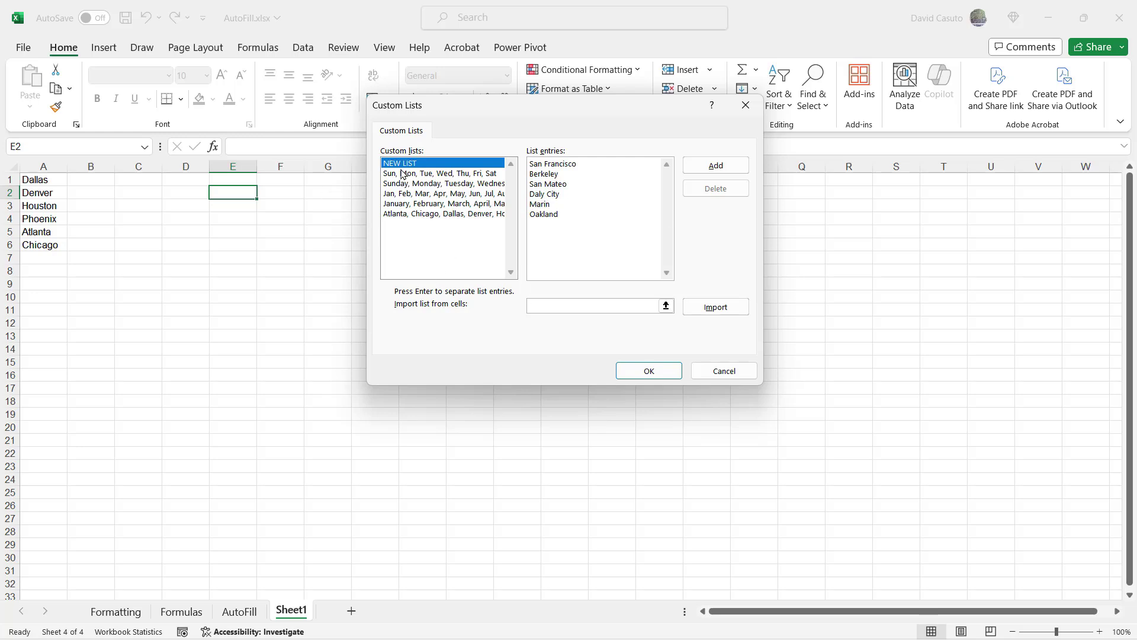
left_click(710, 167)
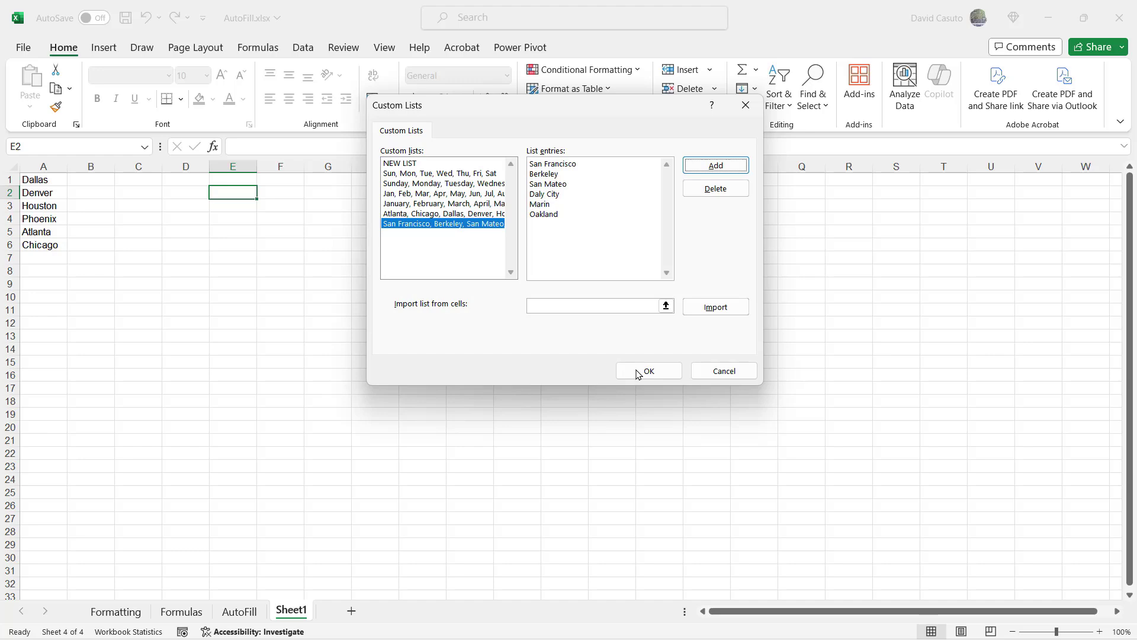
left_click(662, 378)
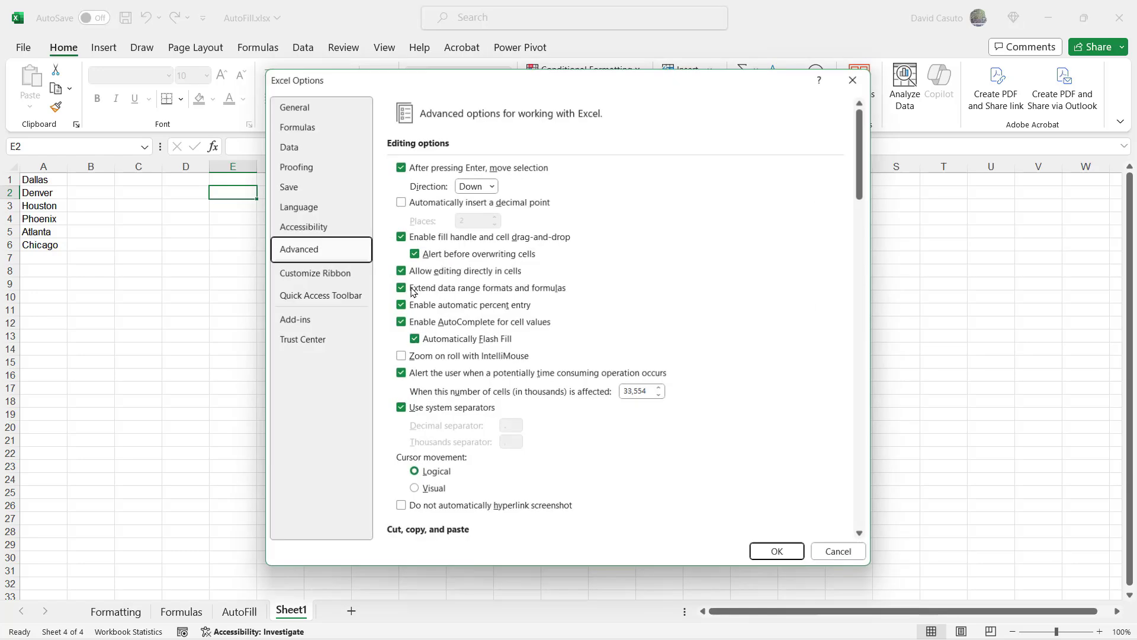
- Enter Oakland in E1, autofill it across to J1, and widen column F
left_click(780, 553)
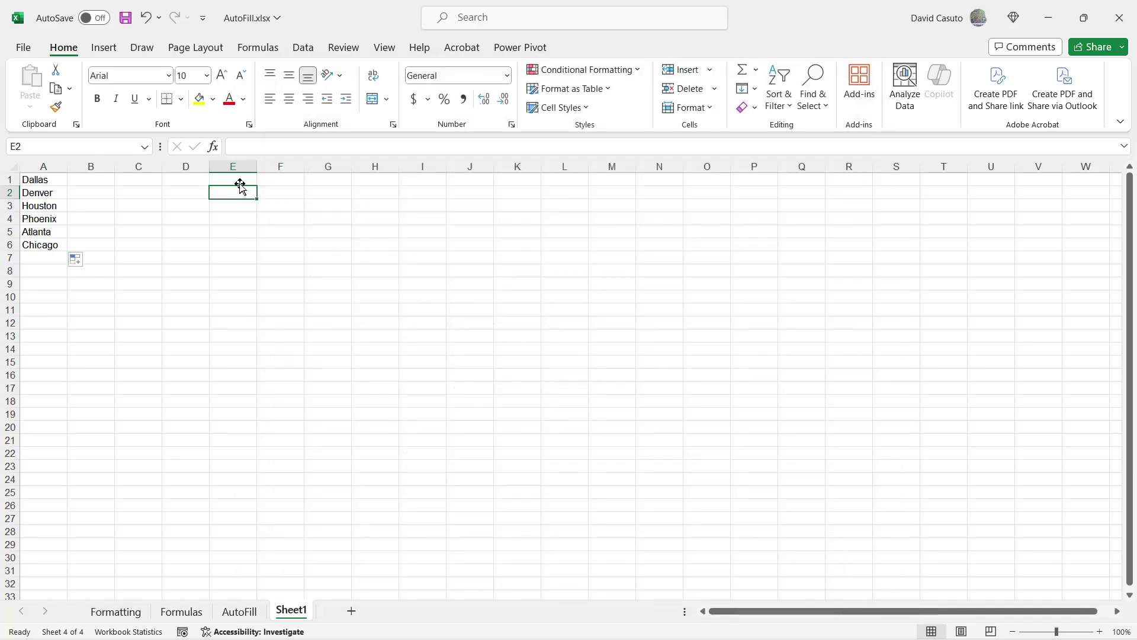
left_click(233, 177)
type("ak")
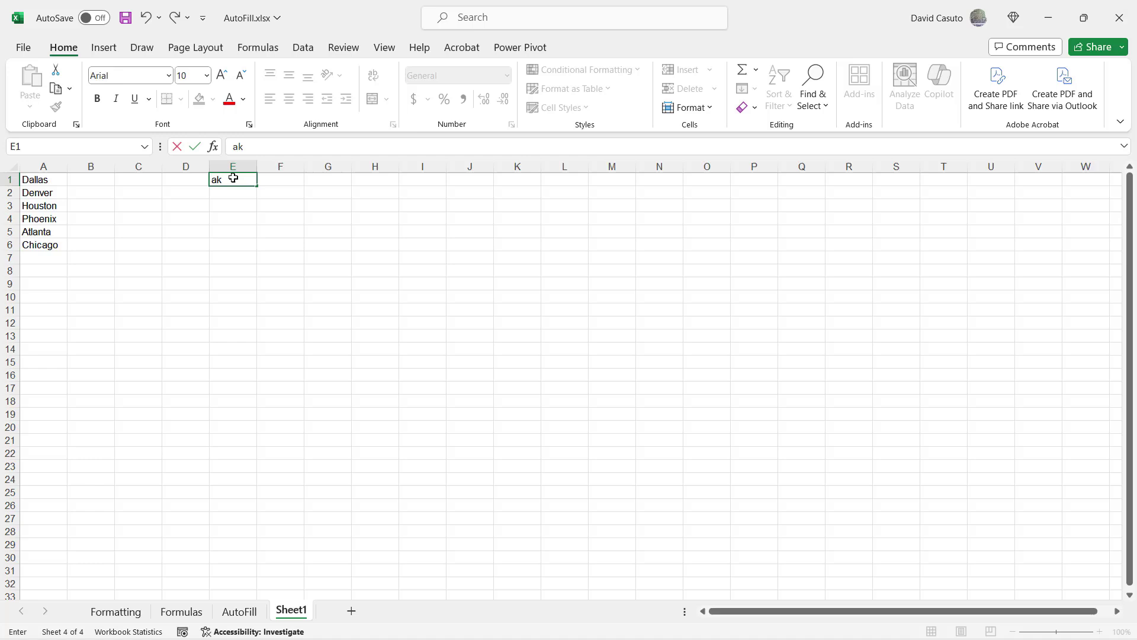
type("Oakland")
key("Return")
left_click(231, 179)
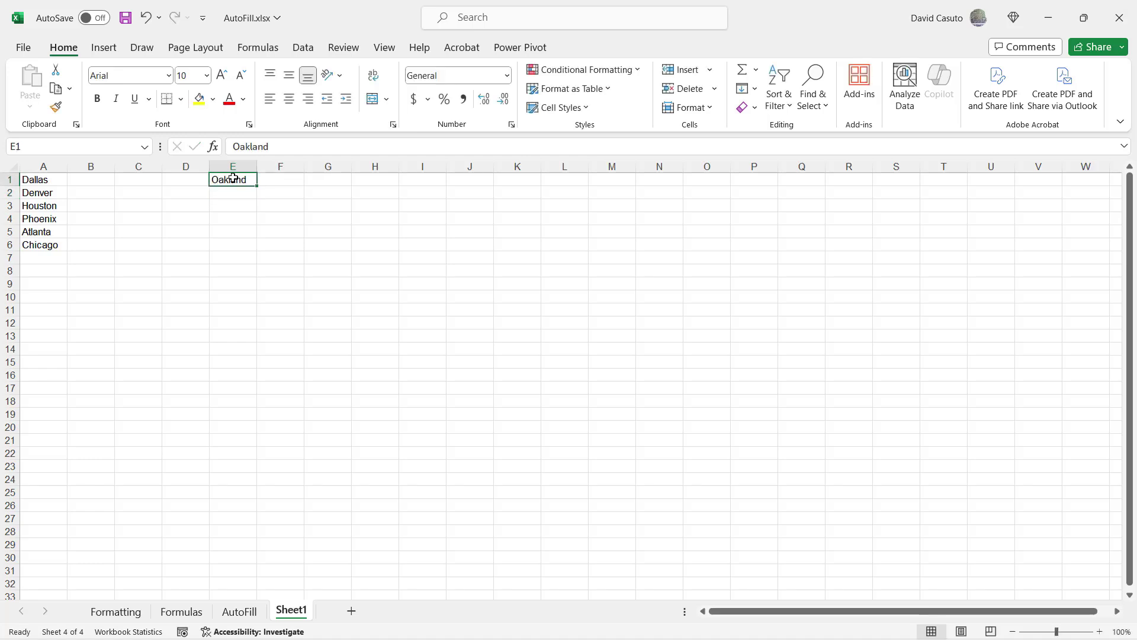
left_click_drag(254, 185, 481, 196)
left_click(276, 336)
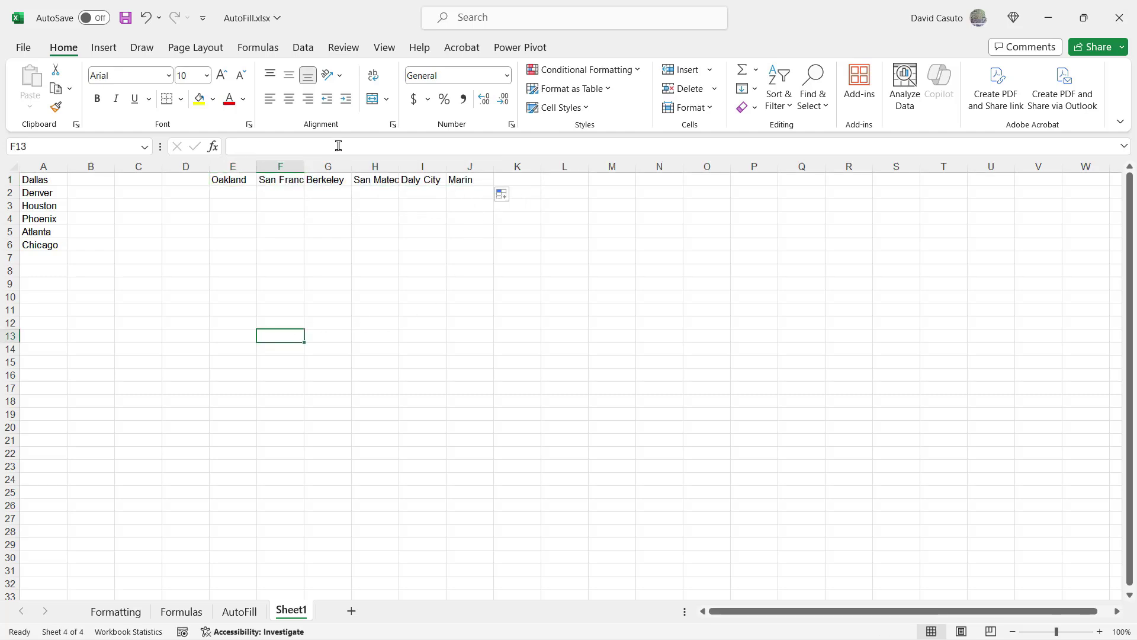
left_click_drag(304, 165, 330, 165)
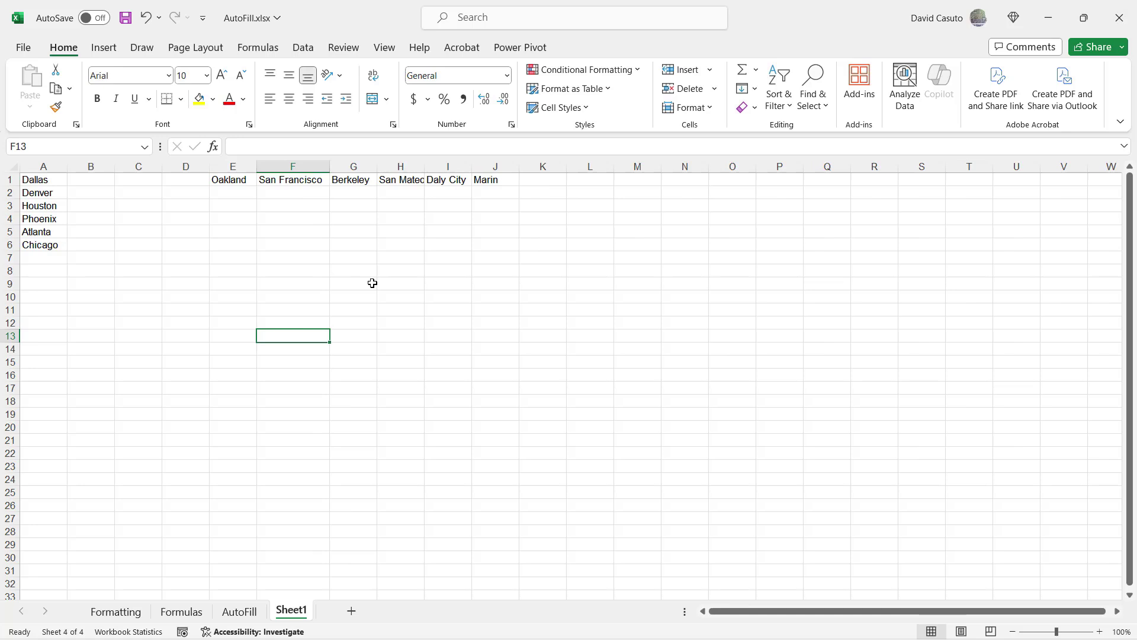